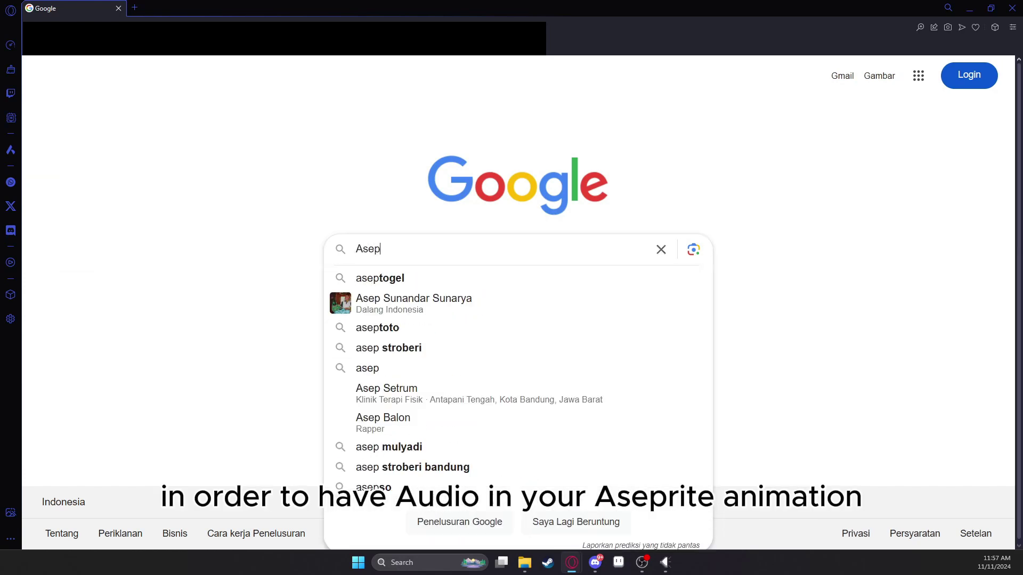
{"action": "type", "text": "rite Audio Ext"}
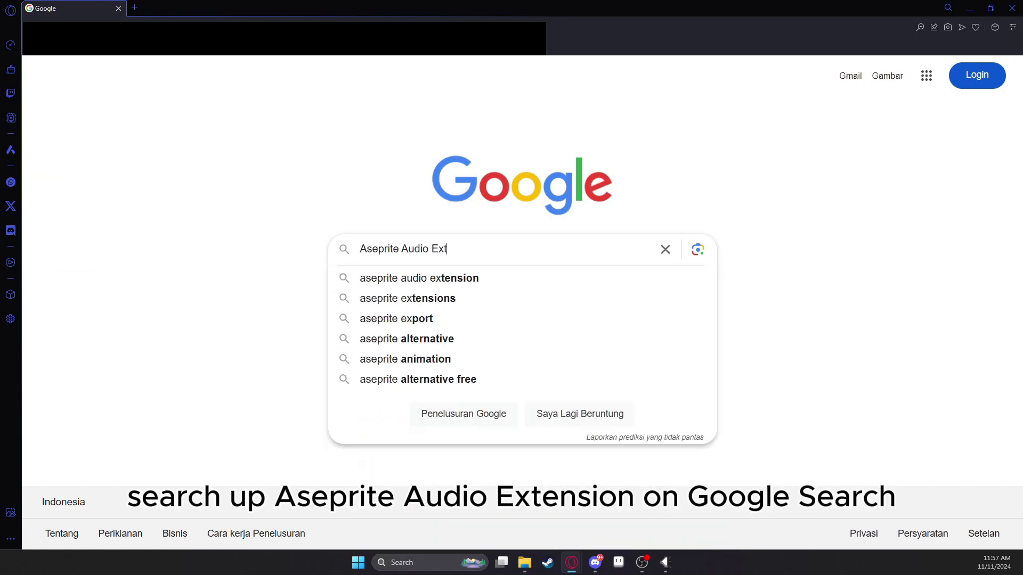
{"action": "type", "text": "ension"}
Step: Search Google for 'Aseprite Audio Extension'
{"action": "key", "text": "Return"}
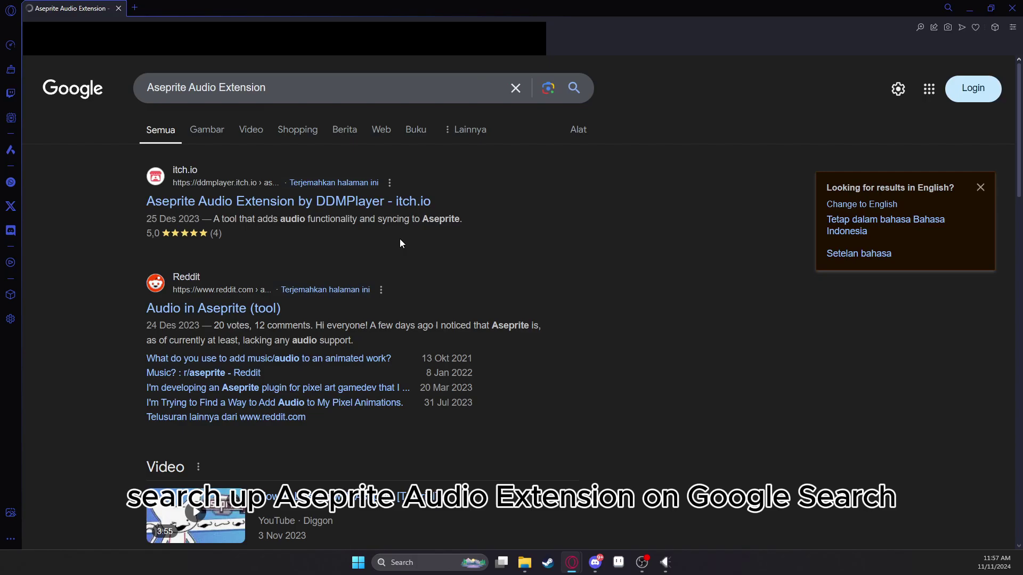
Step: Download the Aseprite Audio Extension v2.0 zip from its itch.io page and confirm it finished
{"action": "left_click", "coordinate": [235, 207]}
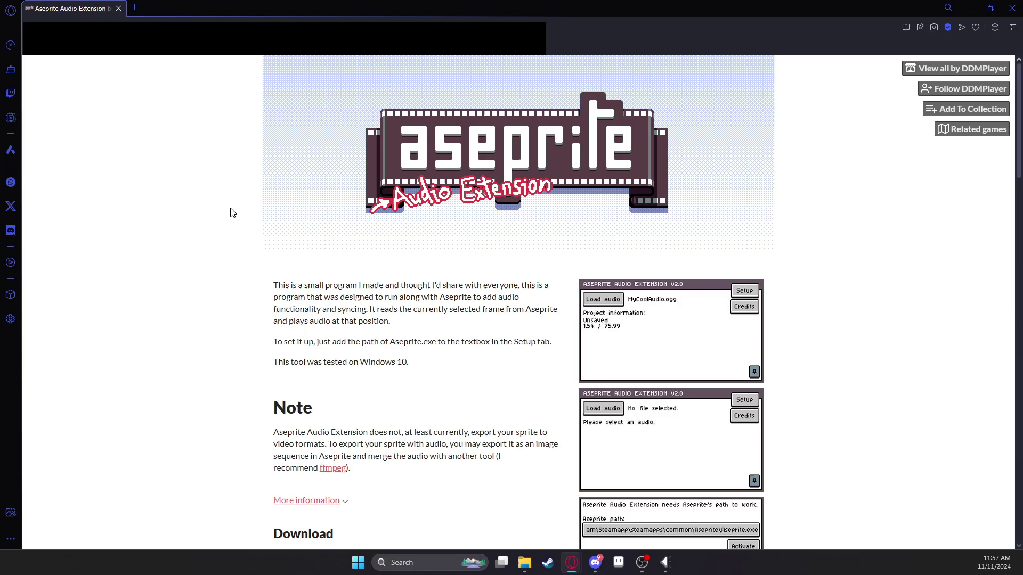
{"action": "scroll", "coordinate": [231, 210], "scroll_direction": "down", "scroll_amount": 1}
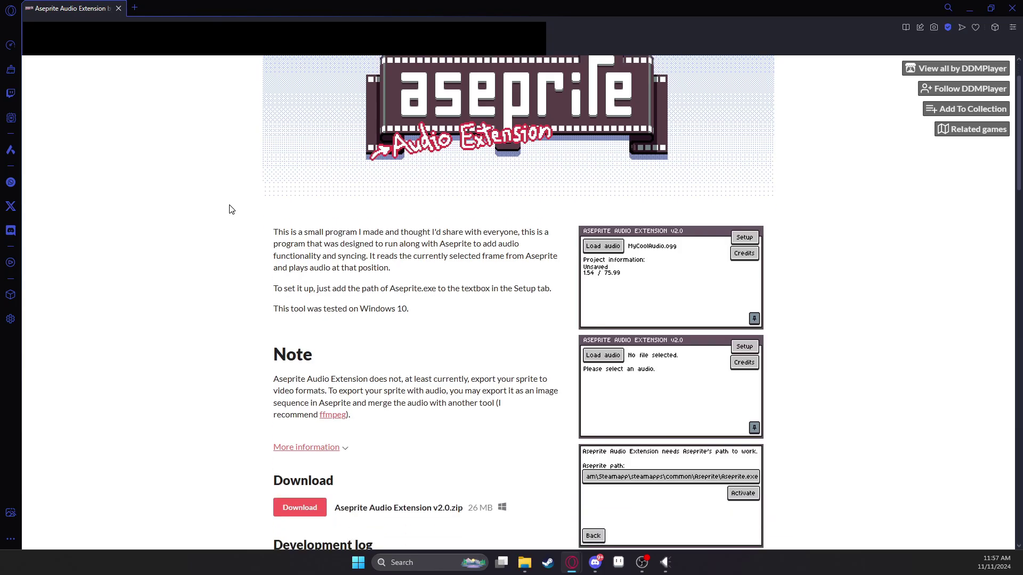
{"action": "scroll", "coordinate": [230, 210], "scroll_direction": "down", "scroll_amount": 1}
{"action": "scroll", "coordinate": [230, 210], "scroll_direction": "down", "scroll_amount": 1}
{"action": "scroll", "coordinate": [229, 209], "scroll_direction": "down", "scroll_amount": 2}
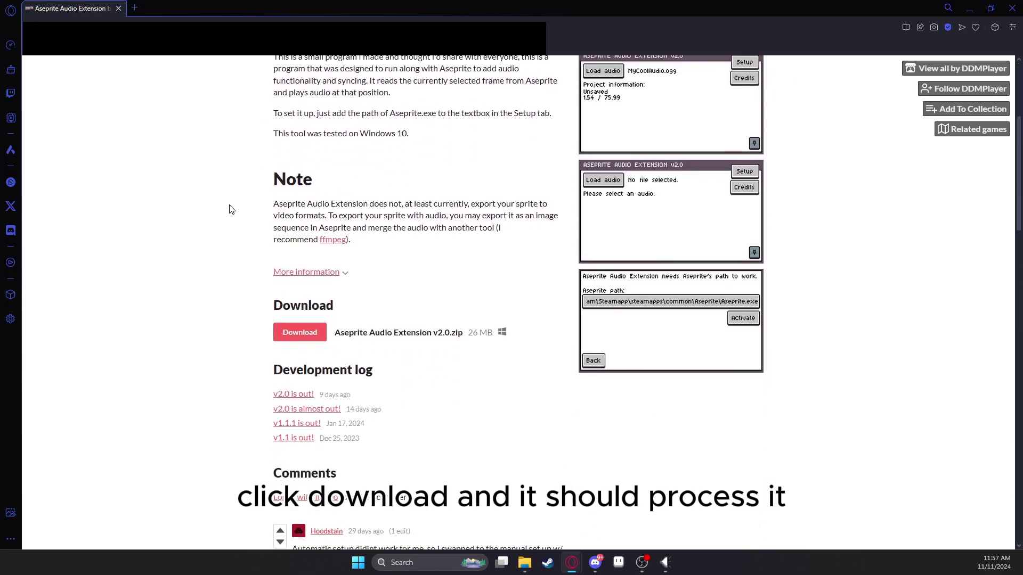
{"action": "left_click", "coordinate": [295, 298]}
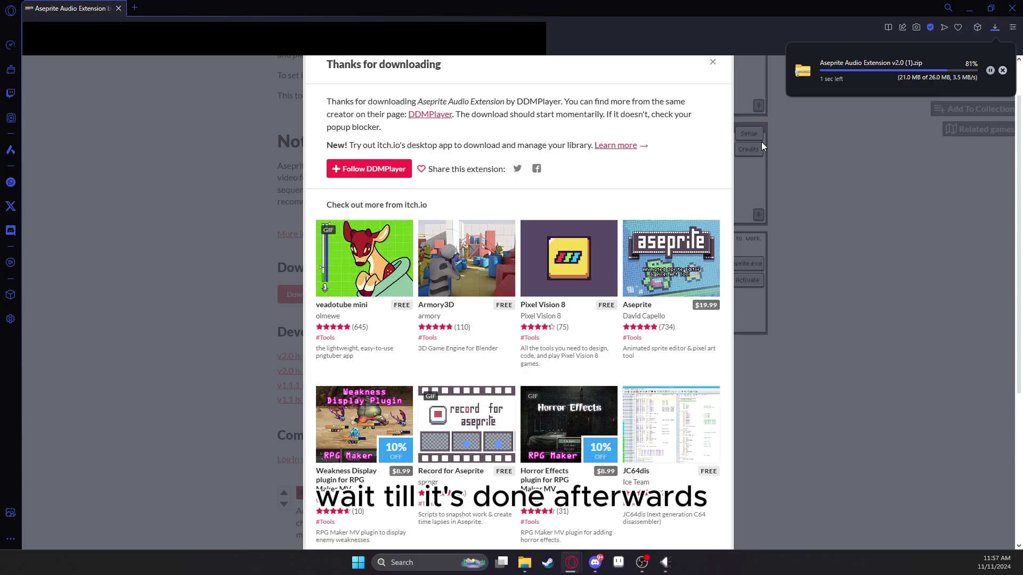
{"action": "left_click", "coordinate": [792, 139]}
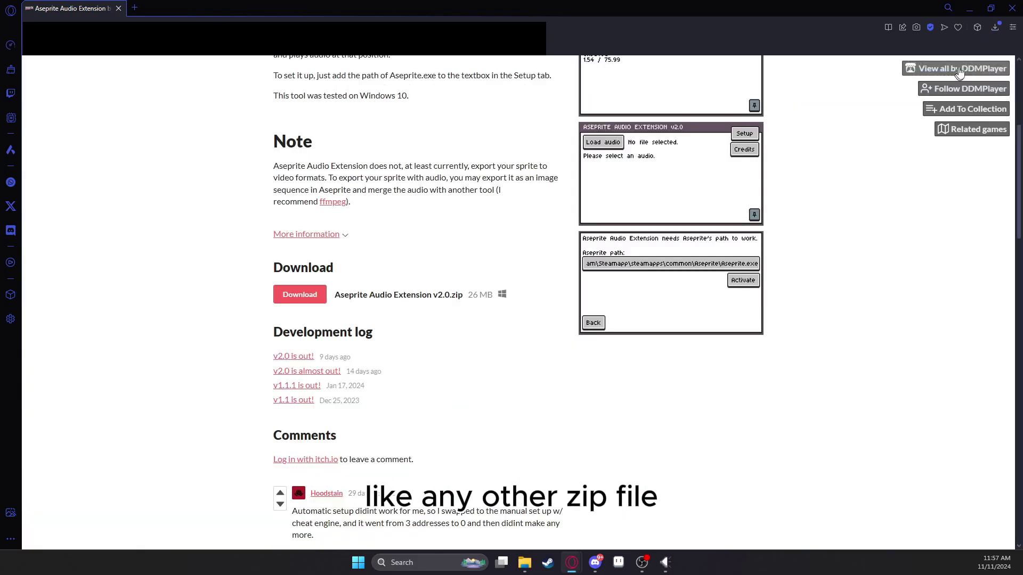
{"action": "left_click", "coordinate": [996, 27]}
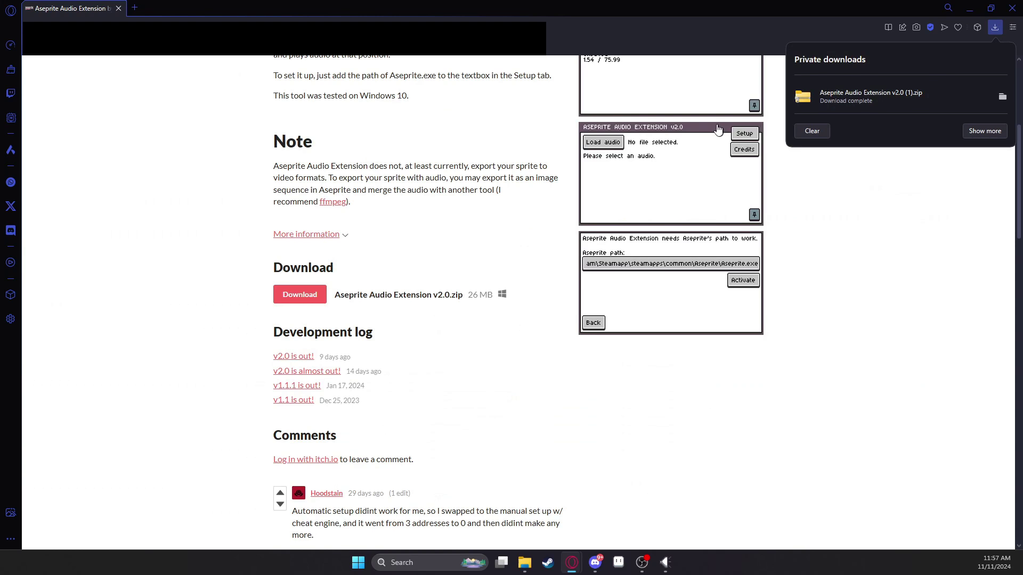
{"action": "left_click", "coordinate": [932, 217]}
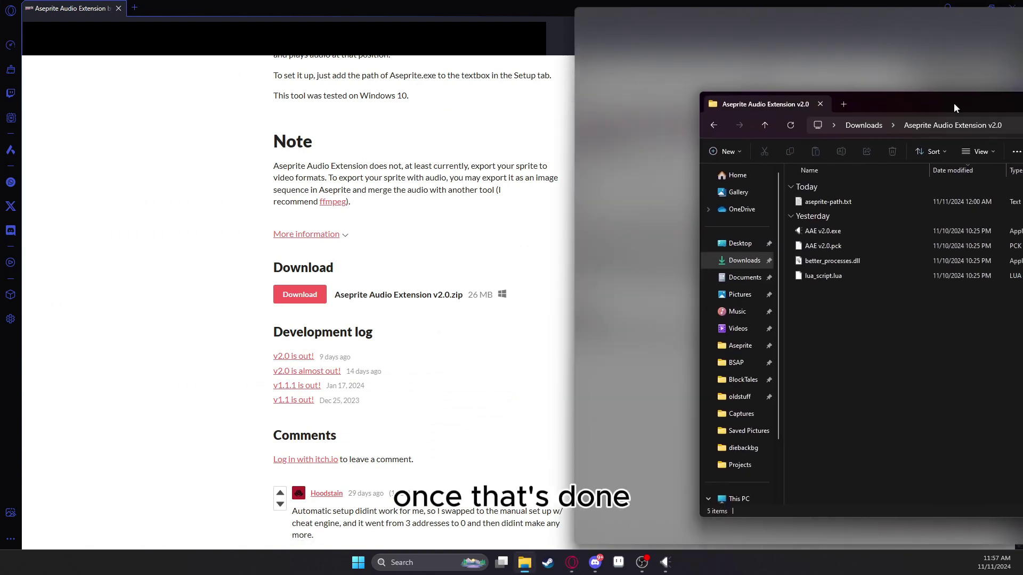
Step: Launch AAE v2.0.exe from the extracted folder in File Explorer
{"action": "left_click_drag", "start_coordinate": [950, 103], "coordinate": [452, 82]}
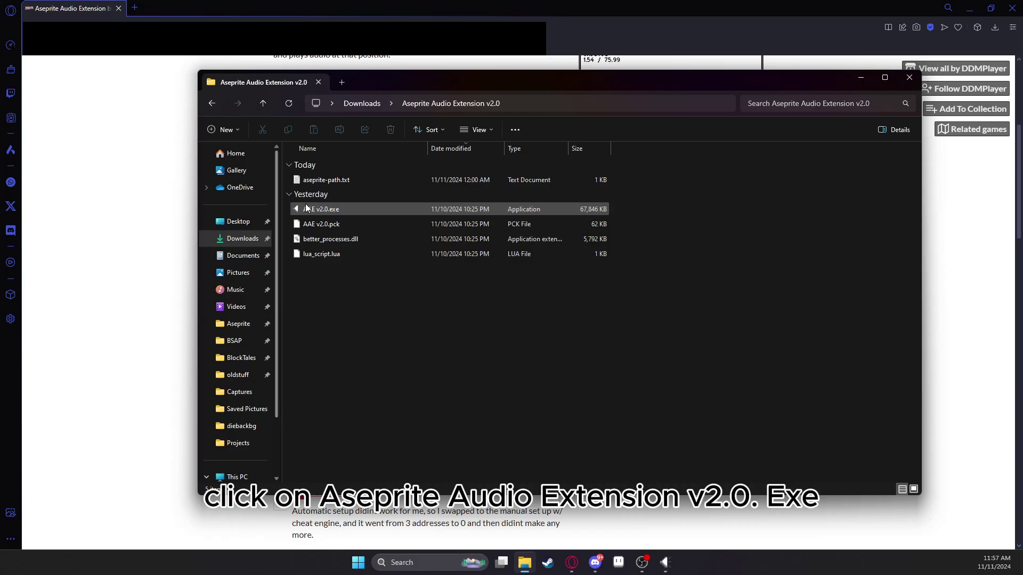
{"action": "mouse_move", "coordinate": [322, 209]}
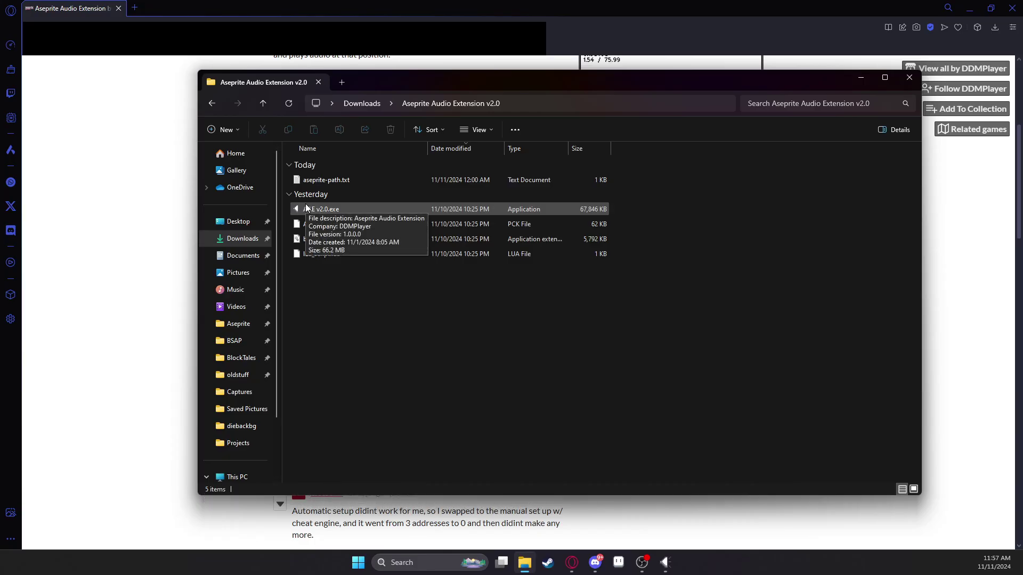
{"action": "double_click", "coordinate": [306, 208]}
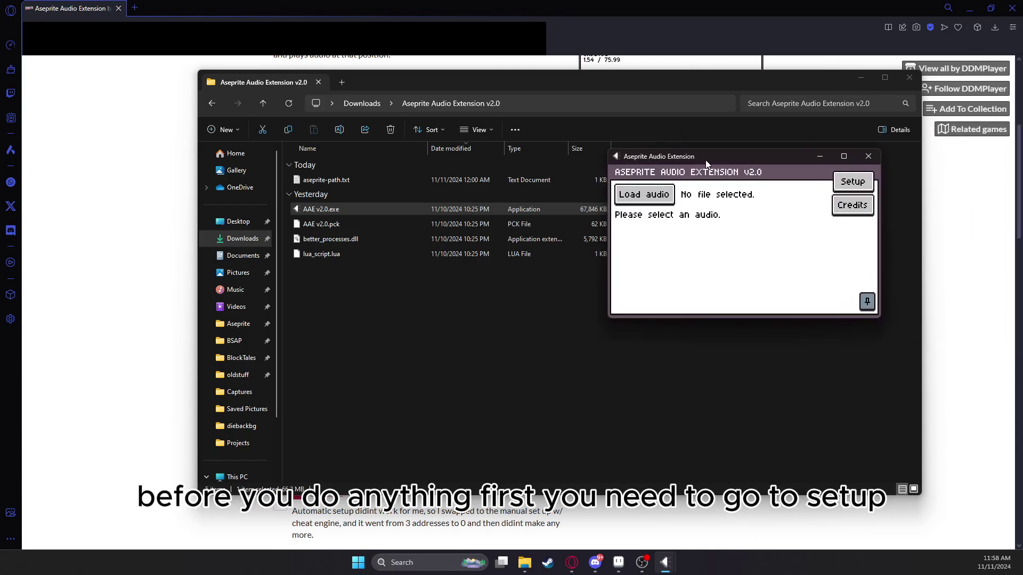
Step: In Setup, paste the Steam Aseprite.exe path and activate the extension
{"action": "left_click", "coordinate": [846, 184]}
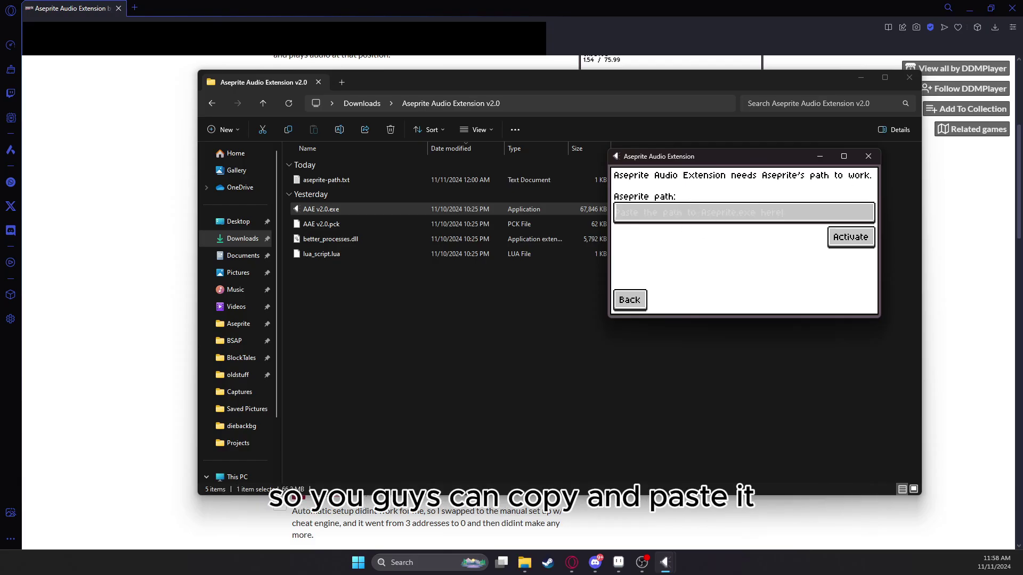
{"action": "key", "text": "alt+Tab"}
{"action": "left_click", "coordinate": [699, 218]}
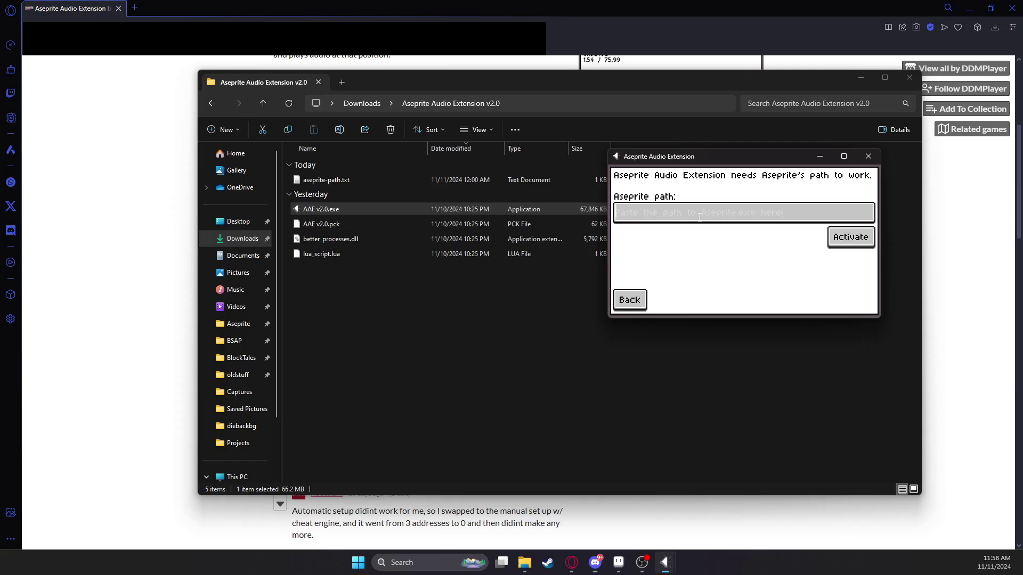
{"action": "key", "text": "ctrl+v"}
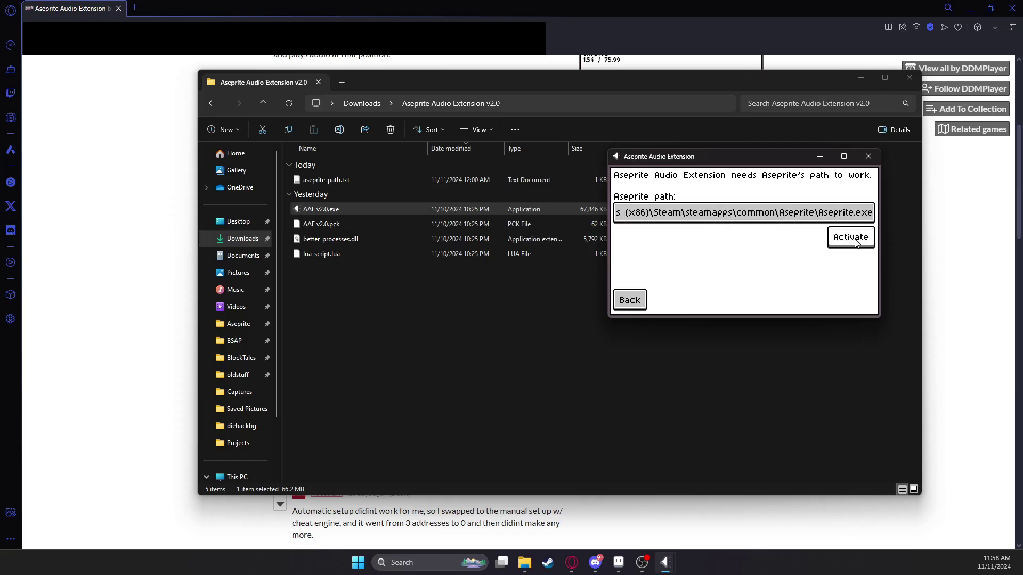
{"action": "left_click", "coordinate": [856, 239]}
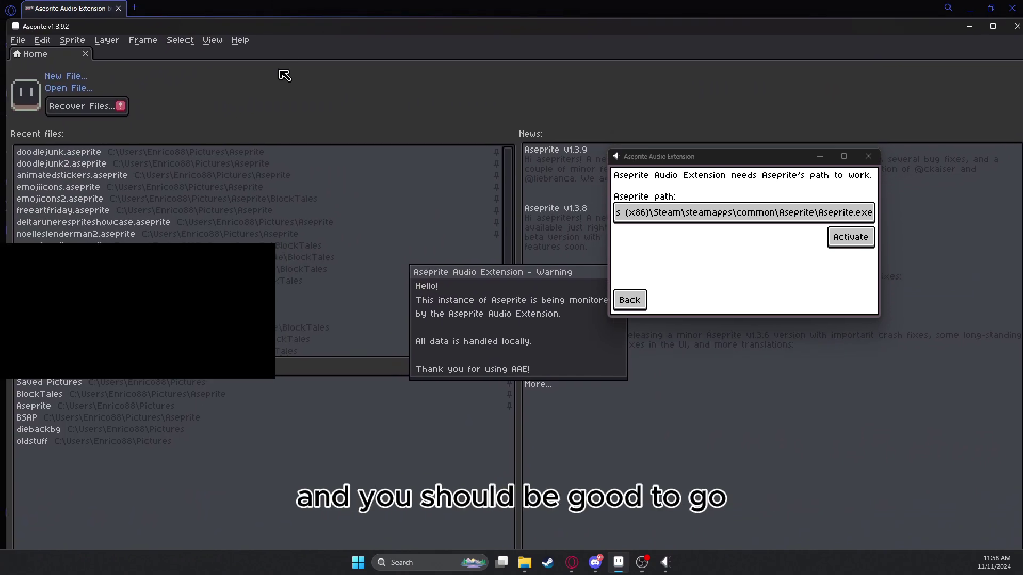
Step: Return the extension to its Load audio page and reposition its window beside Aseprite
{"action": "left_click", "coordinate": [629, 299]}
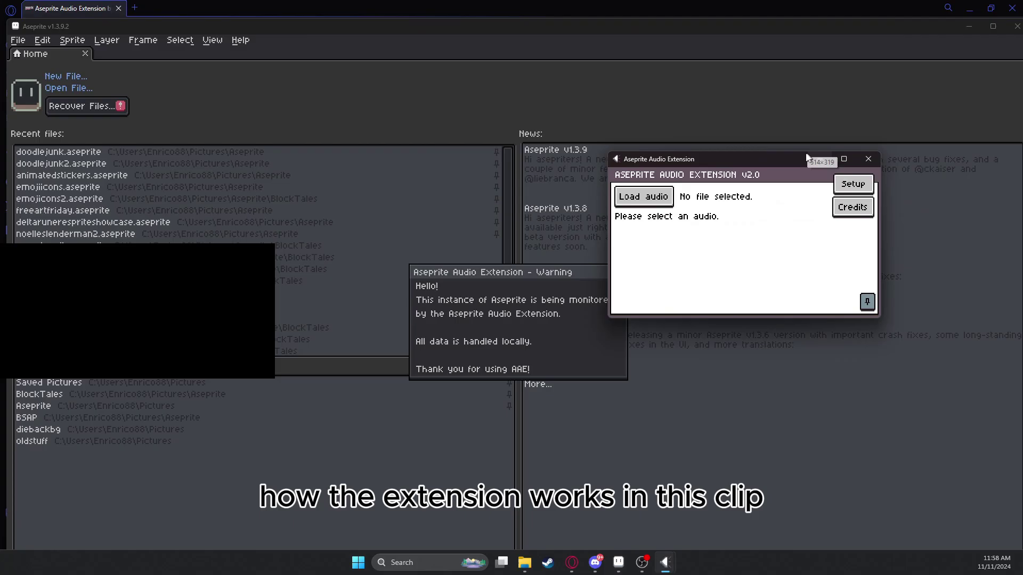
{"action": "left_click_drag", "start_coordinate": [827, 158], "coordinate": [885, 170]}
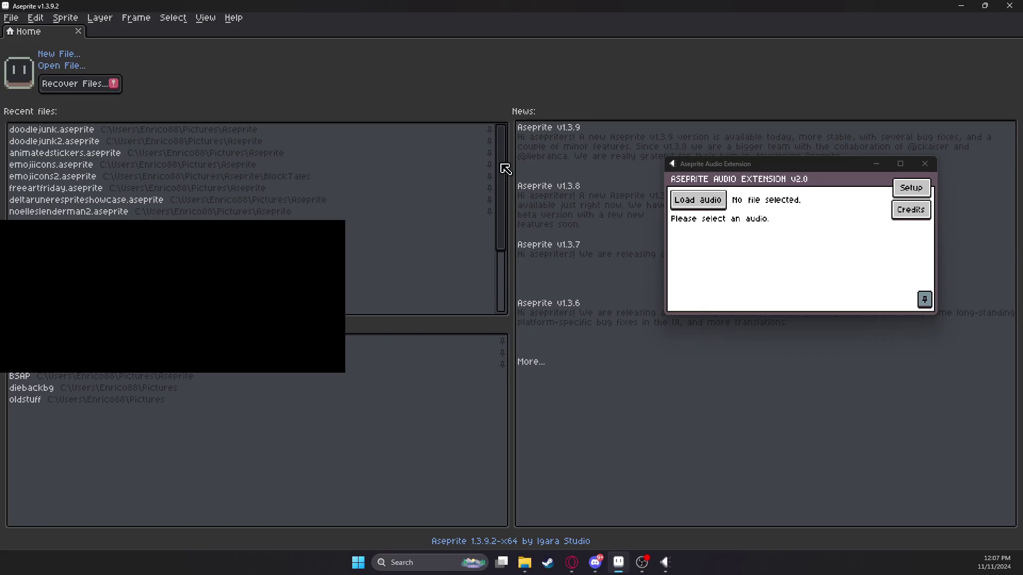
Step: Open noelleslenderman2.aseprite from Recent files and load noelleslenderman2.wav into the extension
{"action": "left_click", "coordinate": [448, 218]}
{"action": "scroll", "coordinate": [547, 333], "scroll_direction": "up", "scroll_amount": 2}
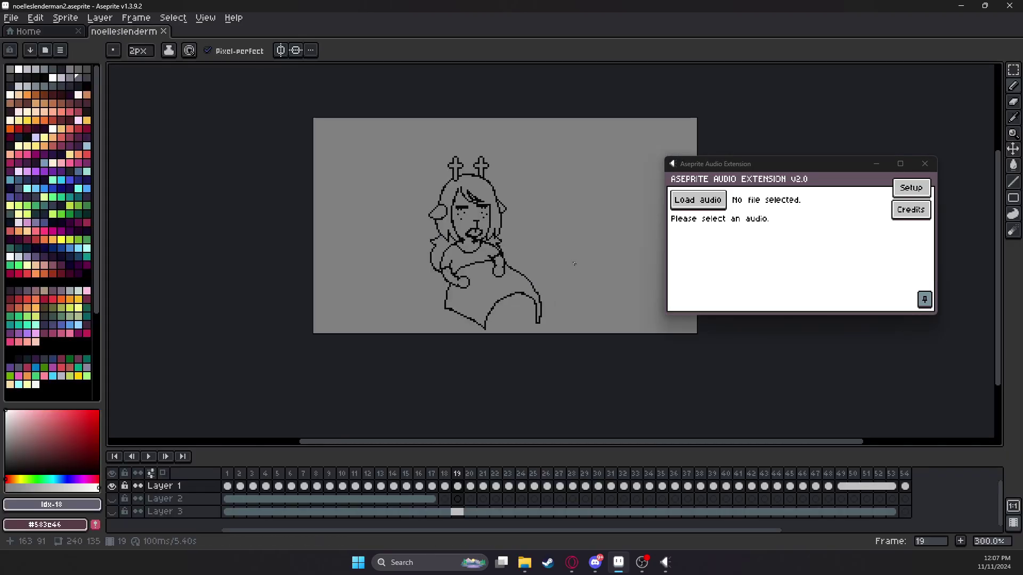
{"action": "scroll", "coordinate": [547, 333], "scroll_direction": "up", "scroll_amount": 1}
{"action": "left_click", "coordinate": [697, 199]}
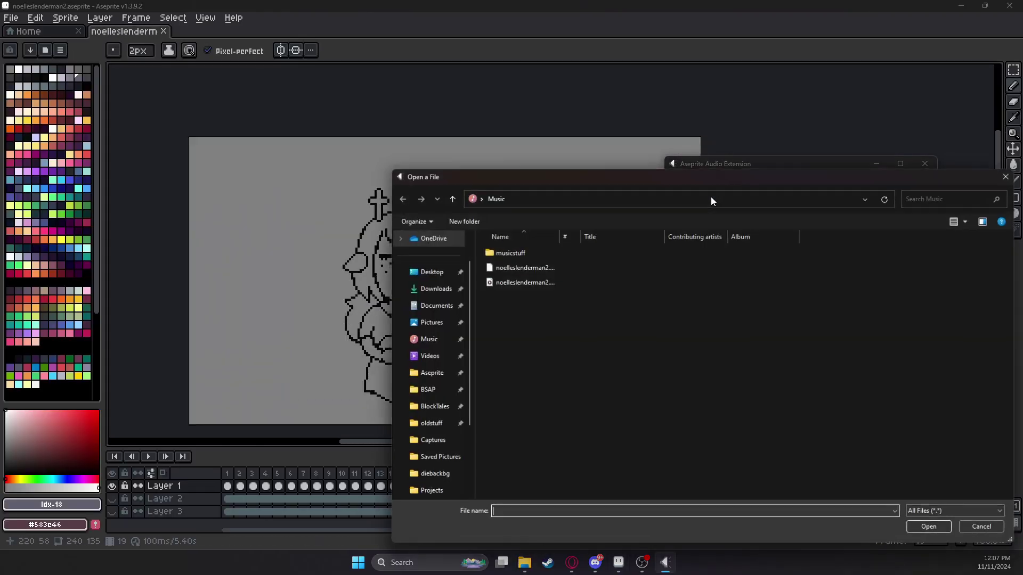
{"action": "mouse_move", "coordinate": [525, 268]}
{"action": "double_click", "coordinate": [505, 278]}
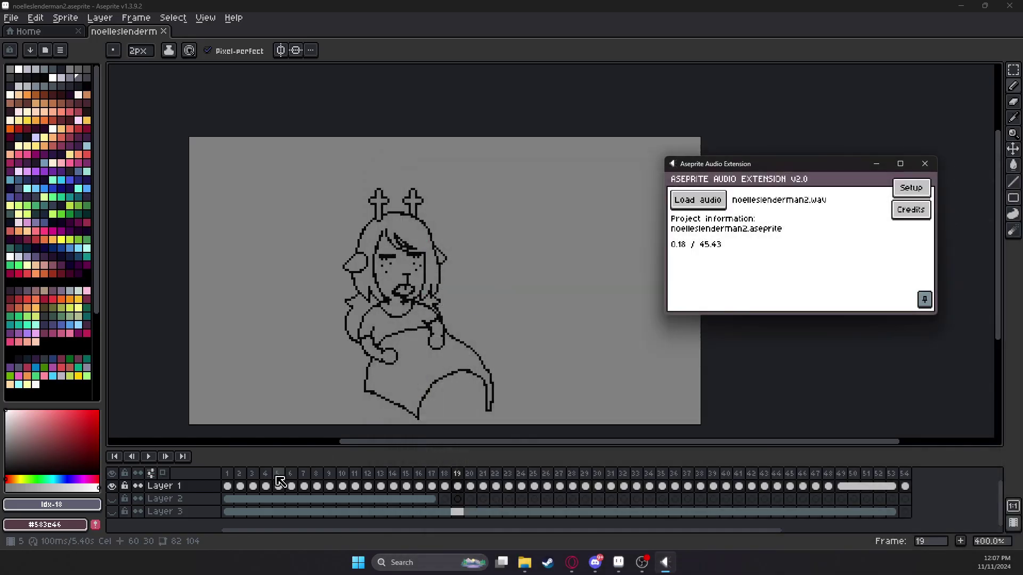
Step: Play the animation from frame 1, then replay from about frame 28, checking audio sync
{"action": "left_click", "coordinate": [228, 485]}
{"action": "mouse_move", "coordinate": [502, 345]}
{"action": "left_mouse_down"}
{"action": "mouse_move", "coordinate": [729, 239]}
{"action": "mouse_move", "coordinate": [765, 238]}
{"action": "left_mouse_up"}
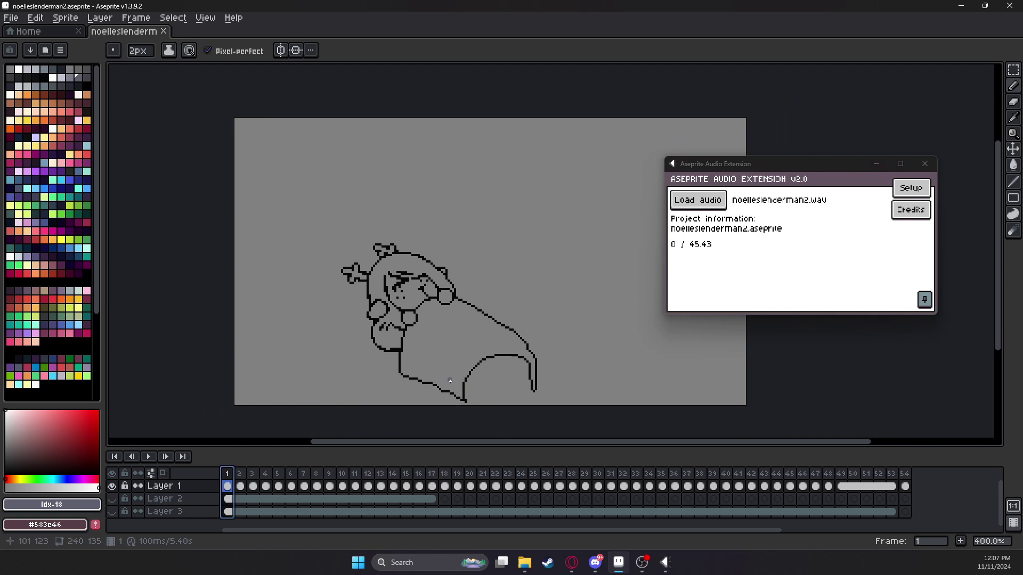
{"action": "left_click_drag", "start_coordinate": [449, 381], "coordinate": [336, 367]}
{"action": "key", "text": "Return"}
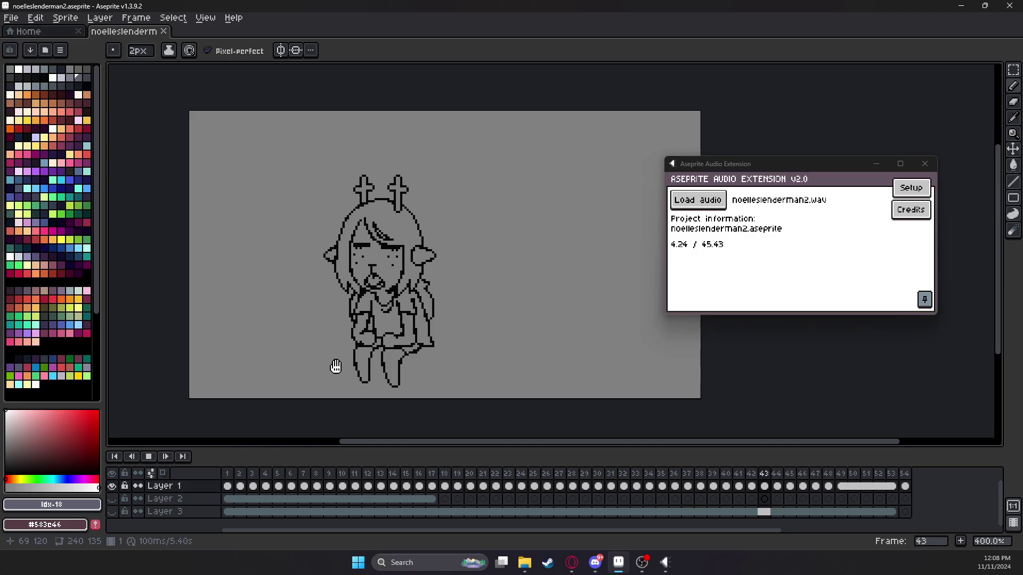
{"action": "key", "text": "Return"}
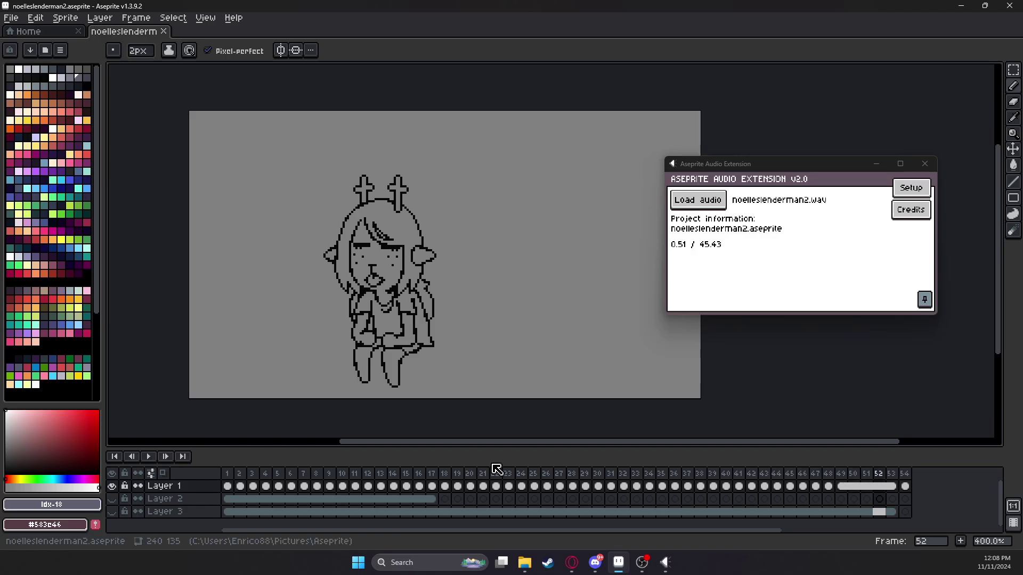
{"action": "left_click_drag", "start_coordinate": [524, 477], "coordinate": [577, 474]}
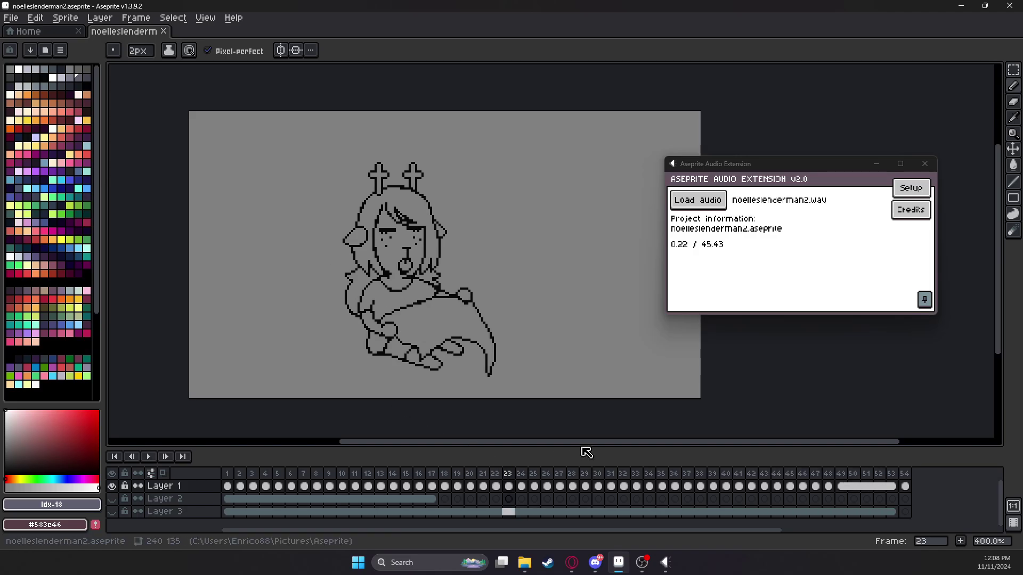
{"action": "key", "text": "Return"}
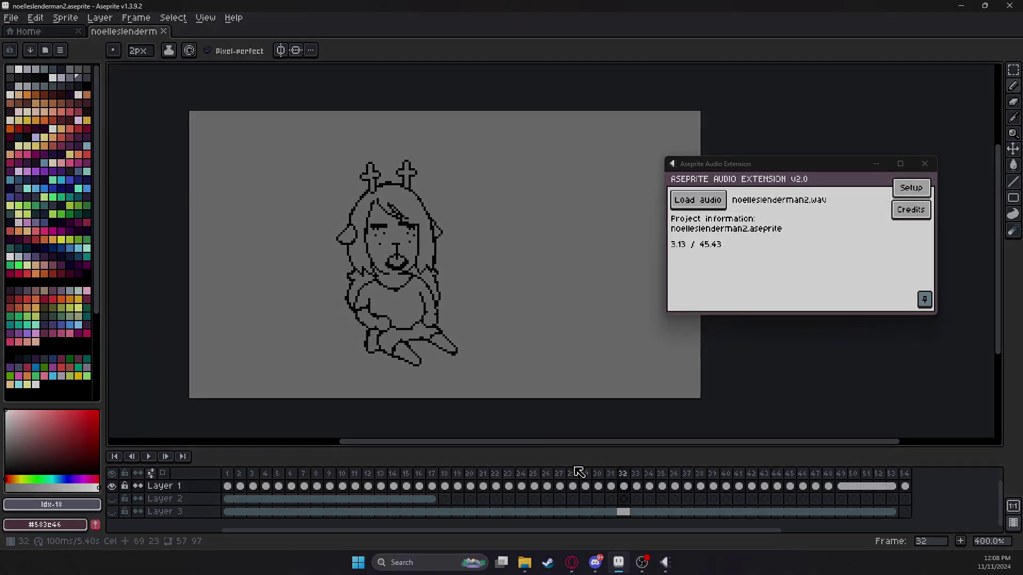